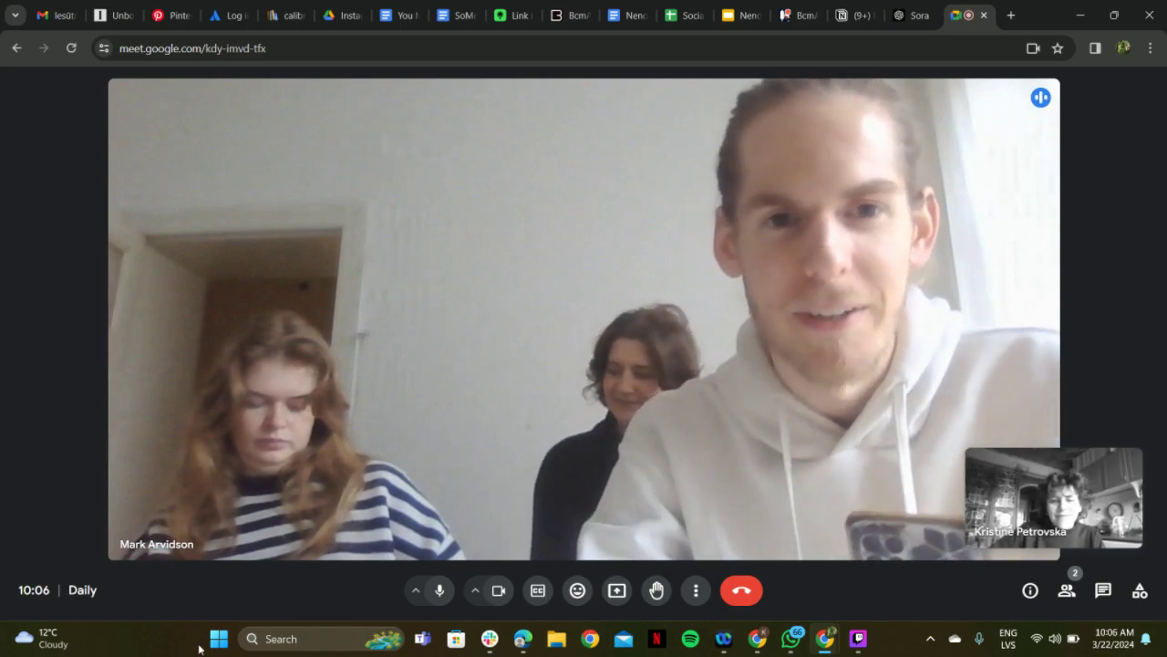
# - Mute the Google Meet microphone and switch to the BcmArte Trello board tab
pyautogui.click(438, 595)
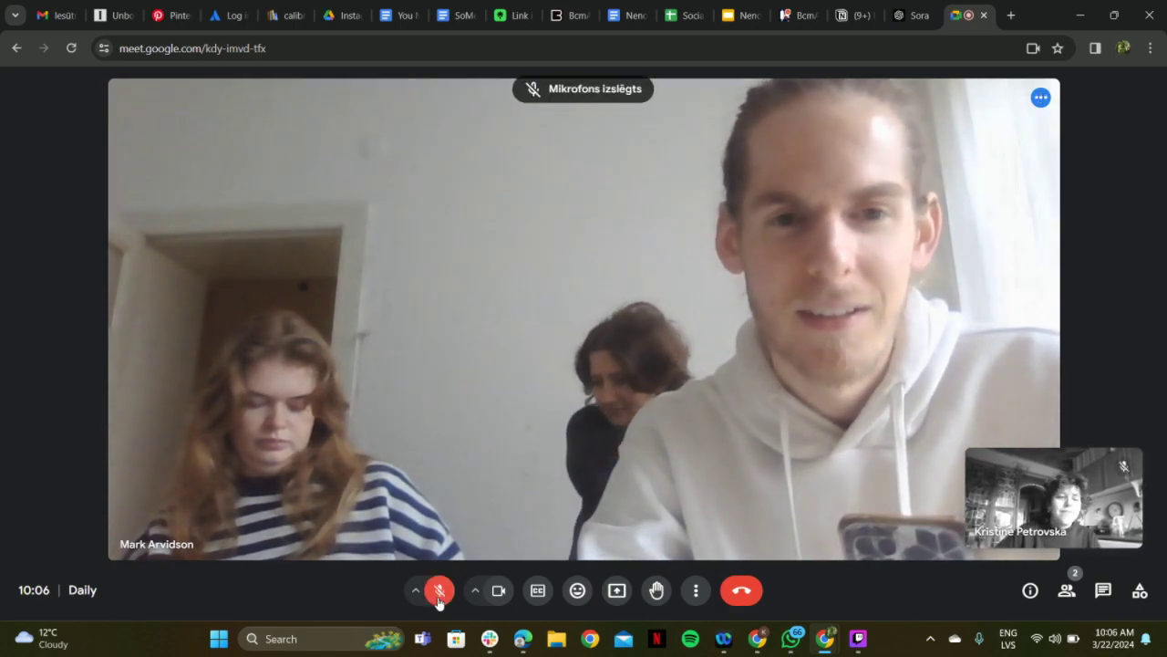
pyautogui.click(796, 15)
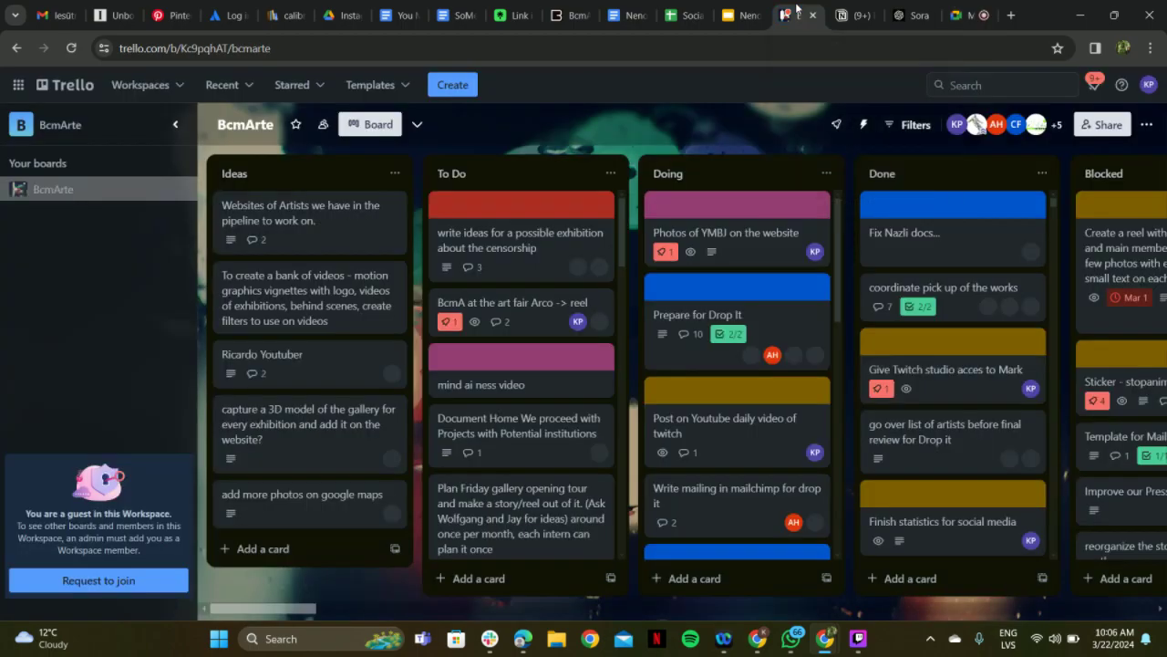
# - Start a new card under the Doing list, then return to the Google Meet tab
pyautogui.click(693, 578)
pyautogui.write('spfies video')
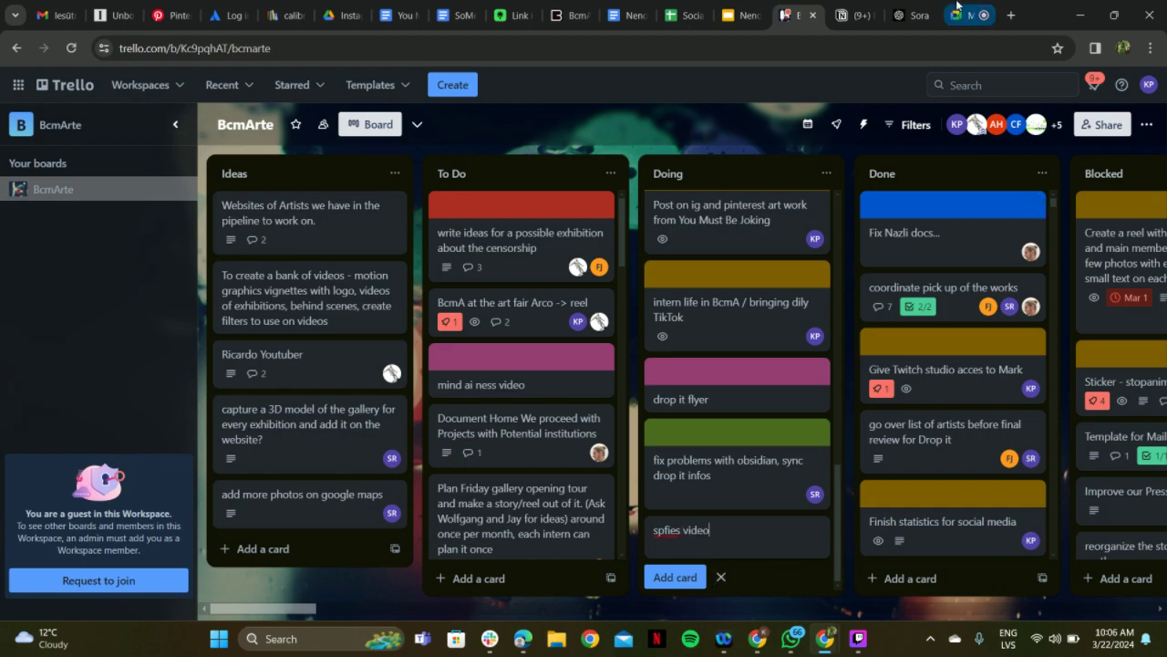
pyautogui.click(956, 11)
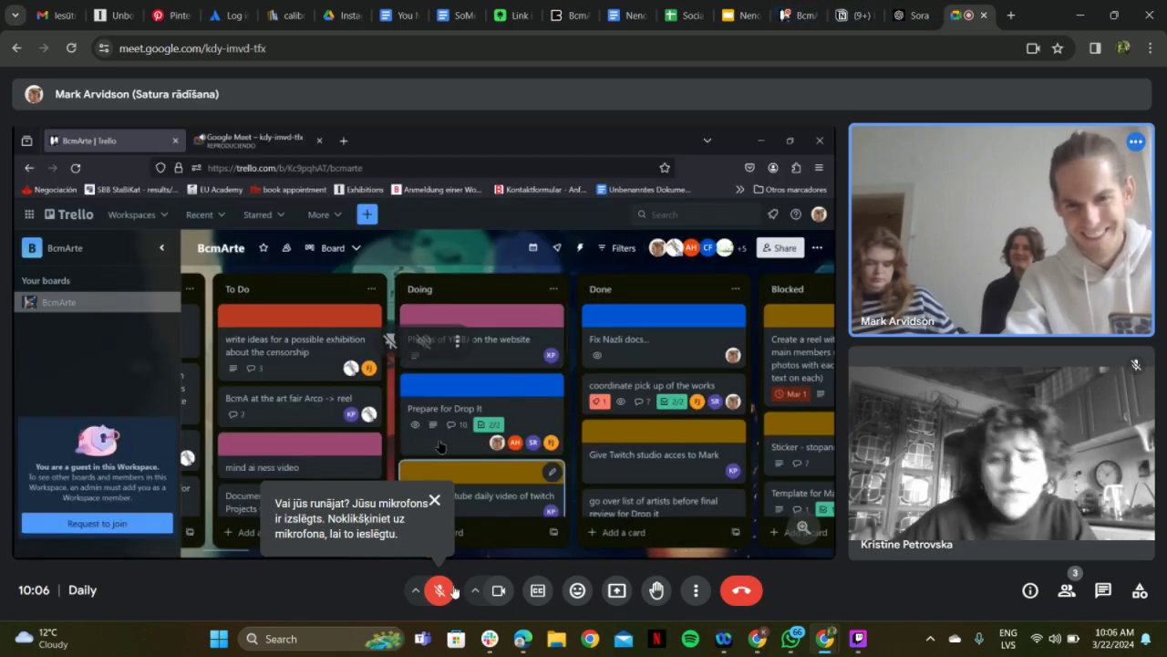
# - Talk briefly in the call and draft the 'spfies video for tiktok' Doing card in Trello
pyautogui.click(453, 591)
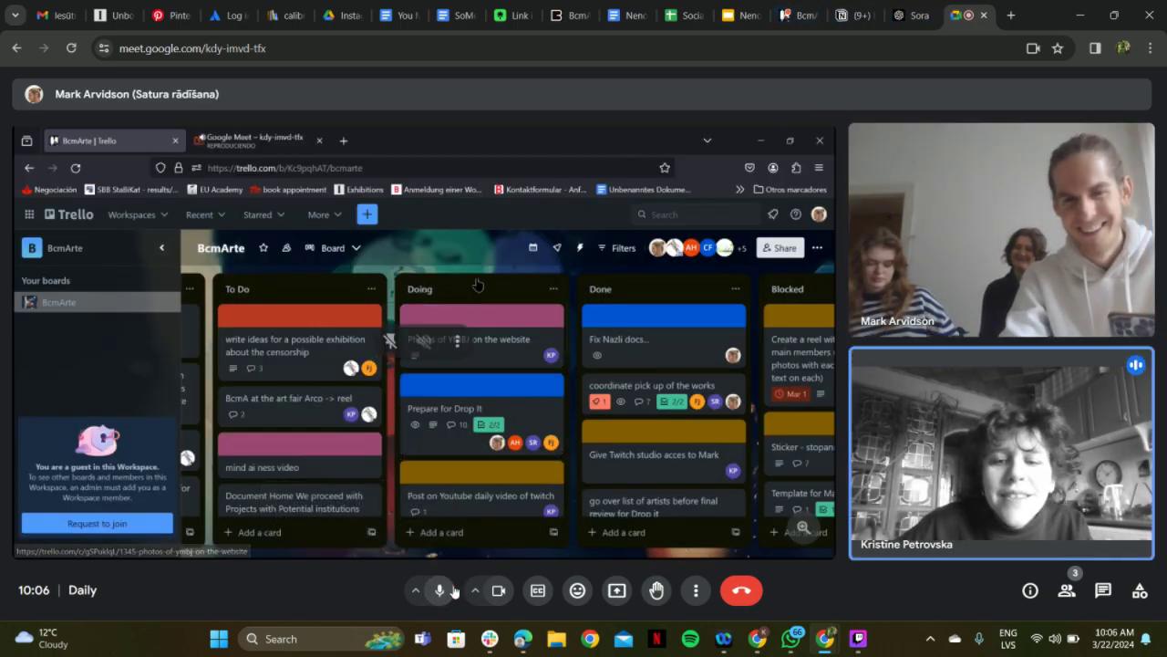
pyautogui.click(439, 590)
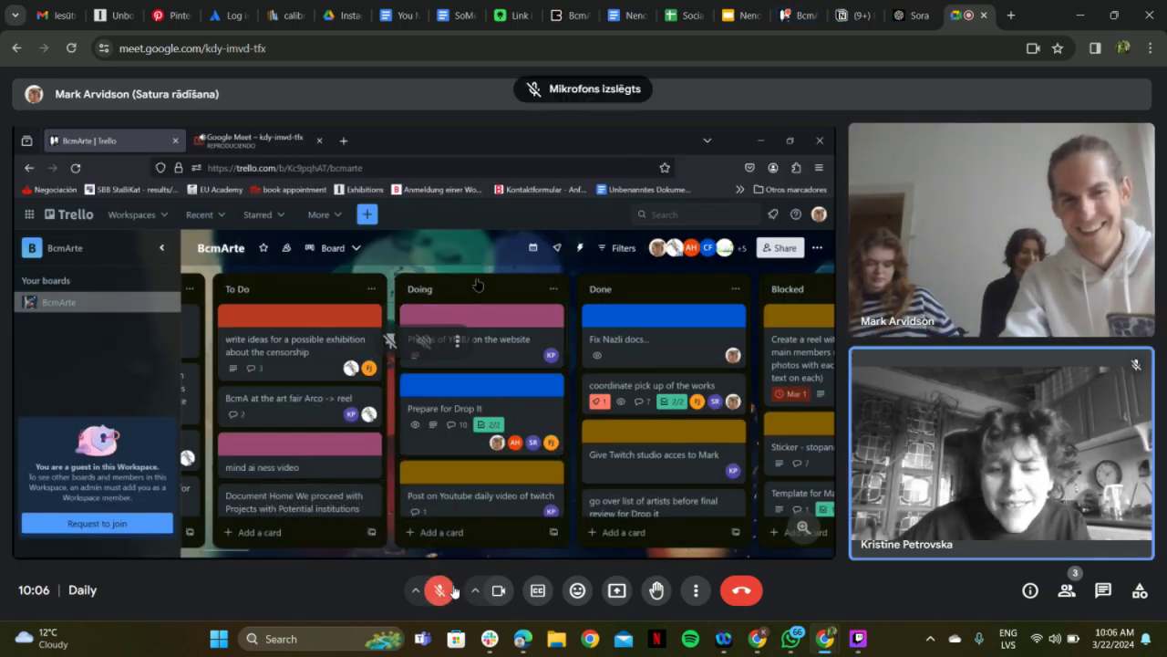
pyautogui.click(803, 15)
pyautogui.write('spfies video for tiktok')
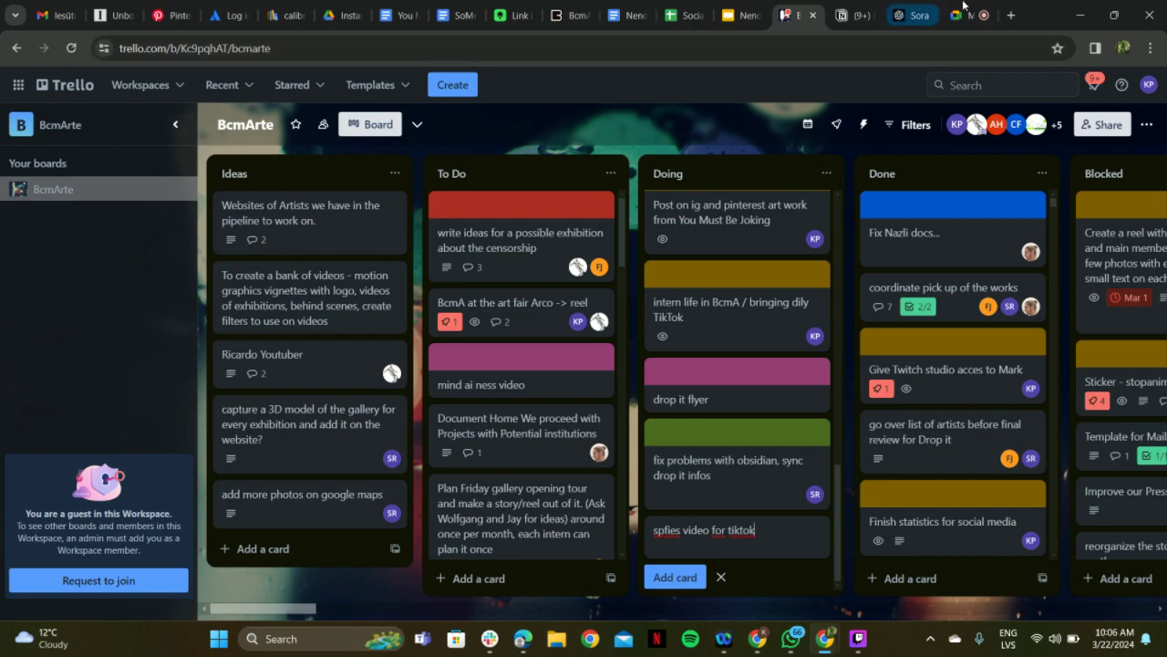
pyautogui.click(959, 15)
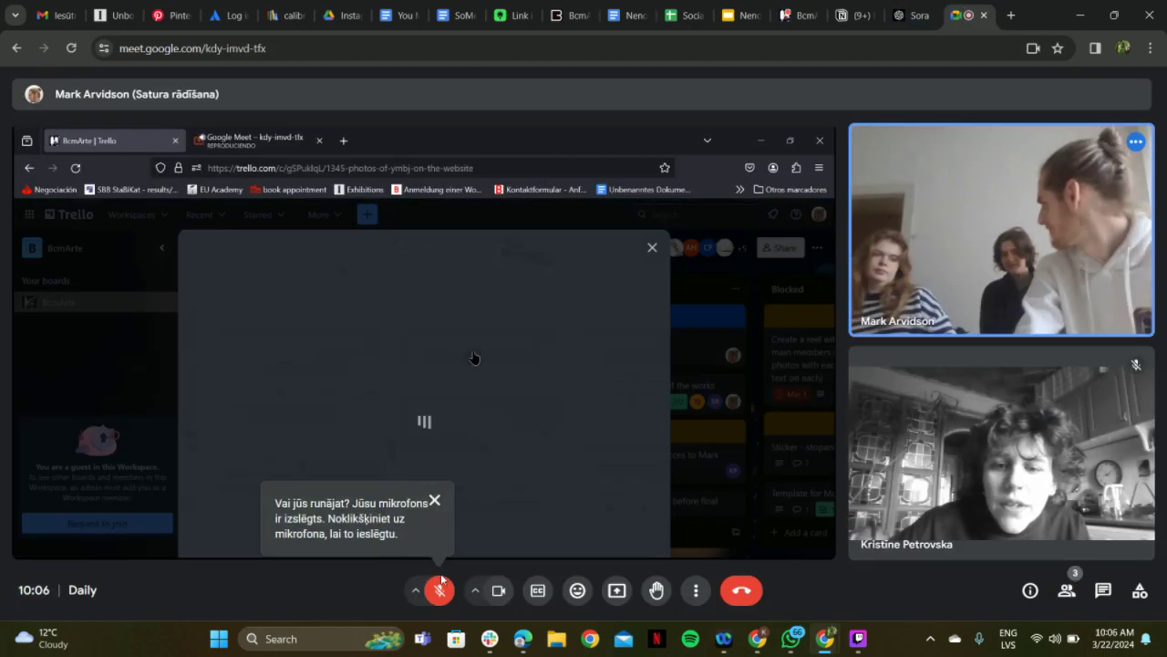
pyautogui.click(440, 584)
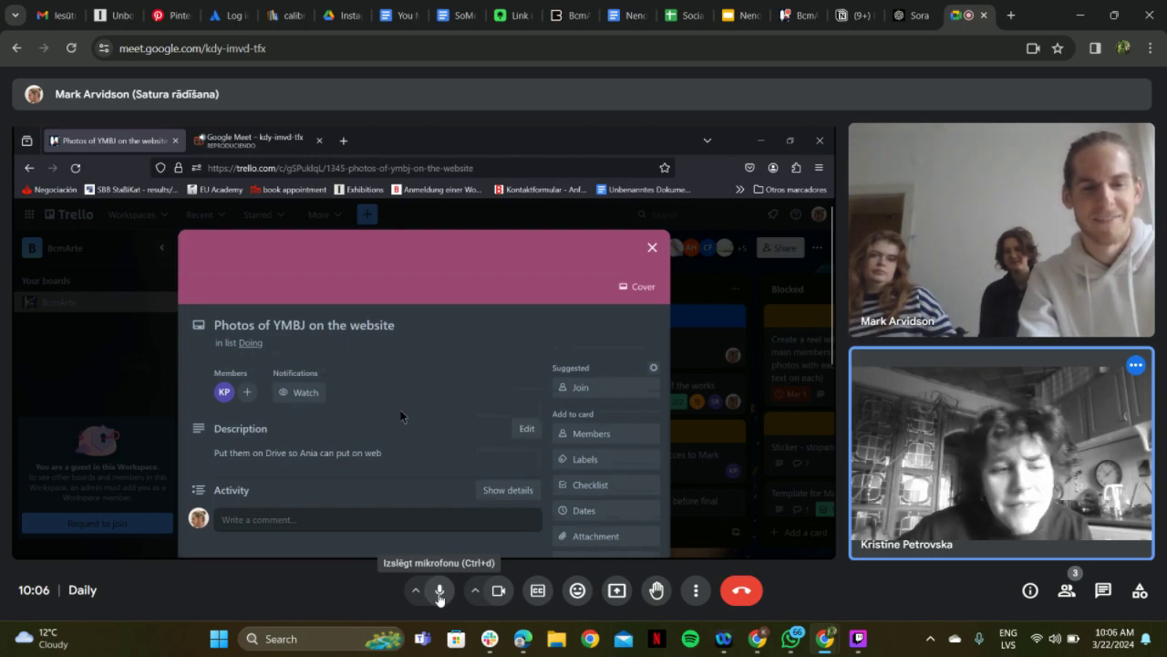
pyautogui.click(439, 592)
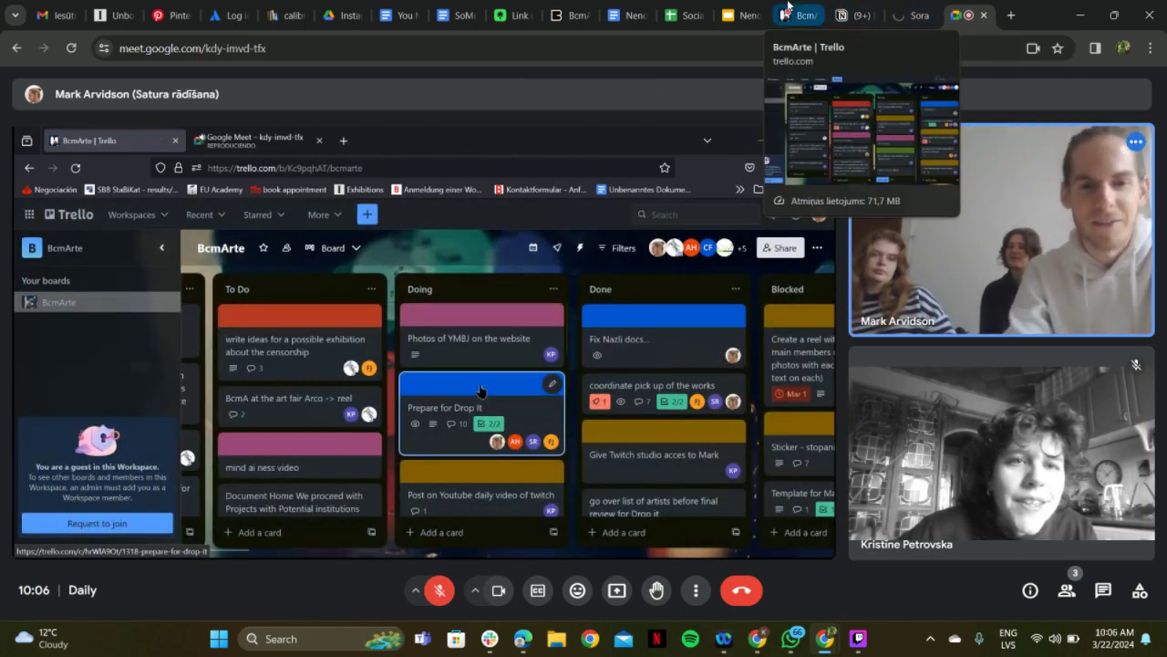
pyautogui.click(788, 7)
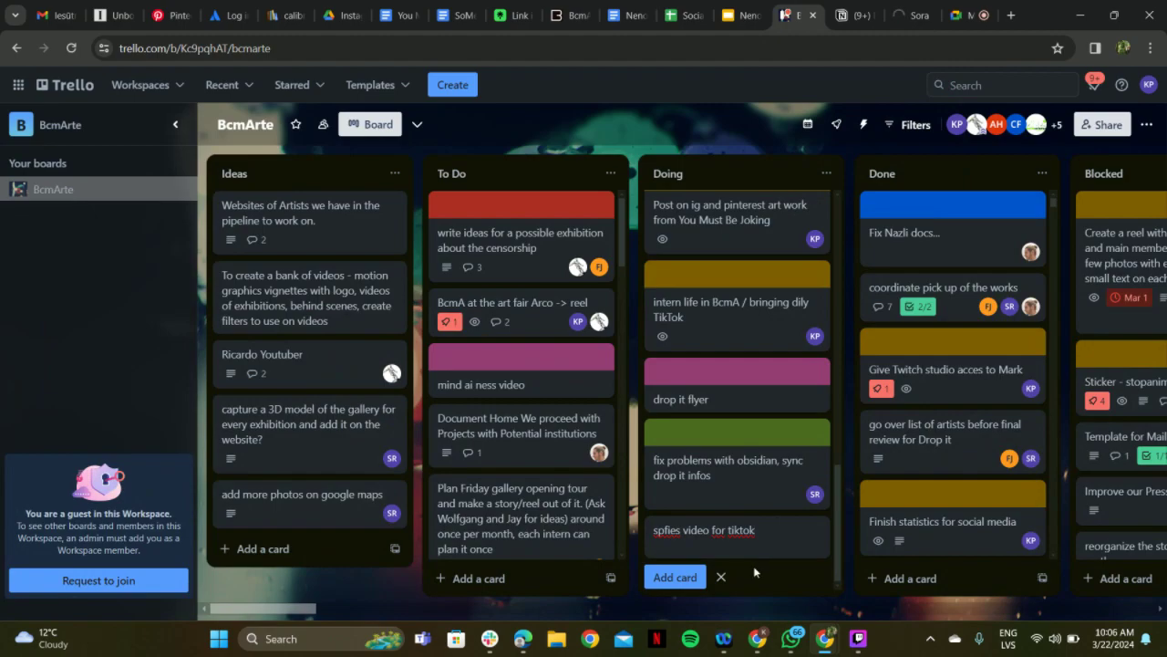
# - Save the card into Doing and correct its title to 'sofies video for tiktok'
pyautogui.press('Return')
pyautogui.press('Escape')
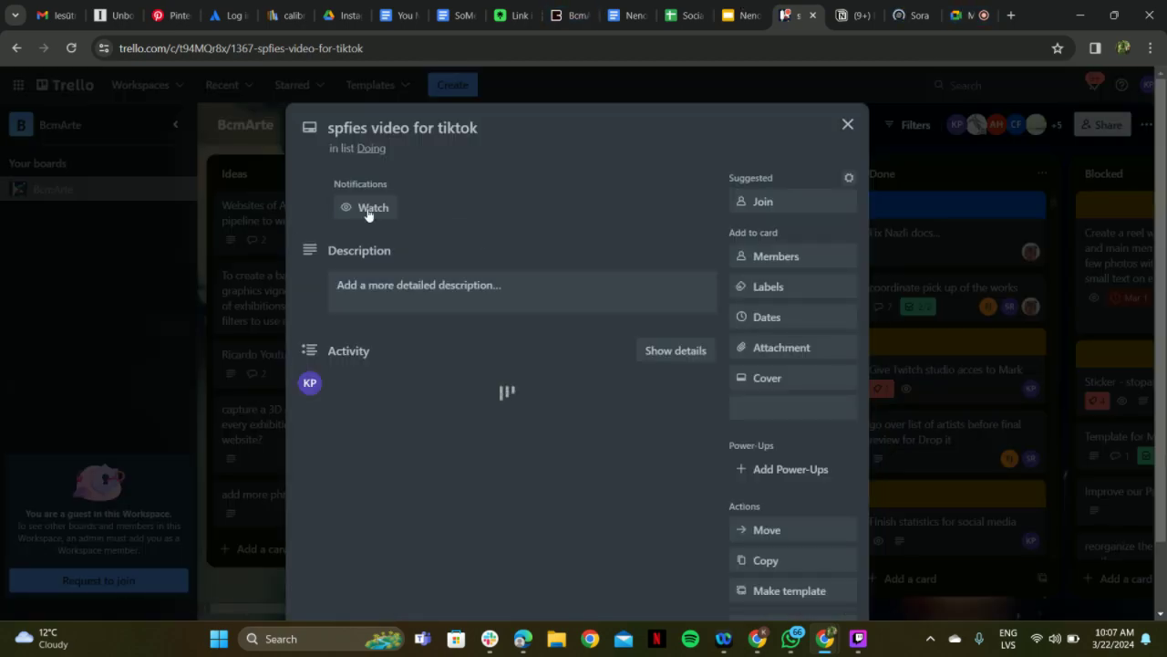
pyautogui.click(410, 128)
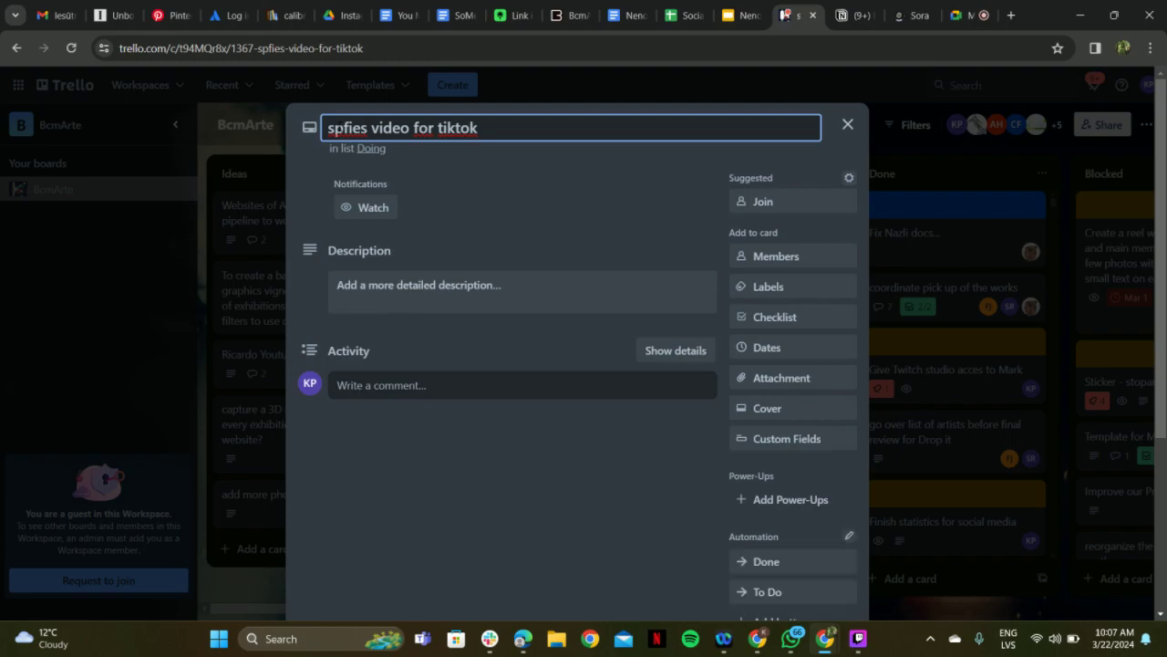
pyautogui.write('o')
pyautogui.click(419, 287)
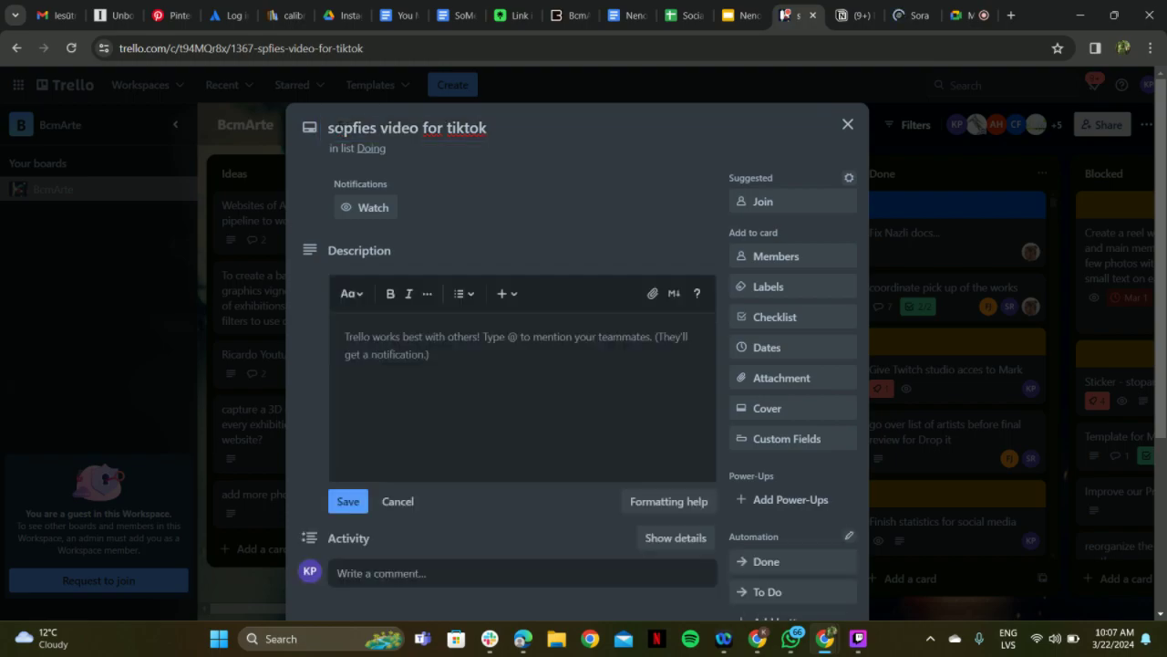
pyautogui.click(354, 126)
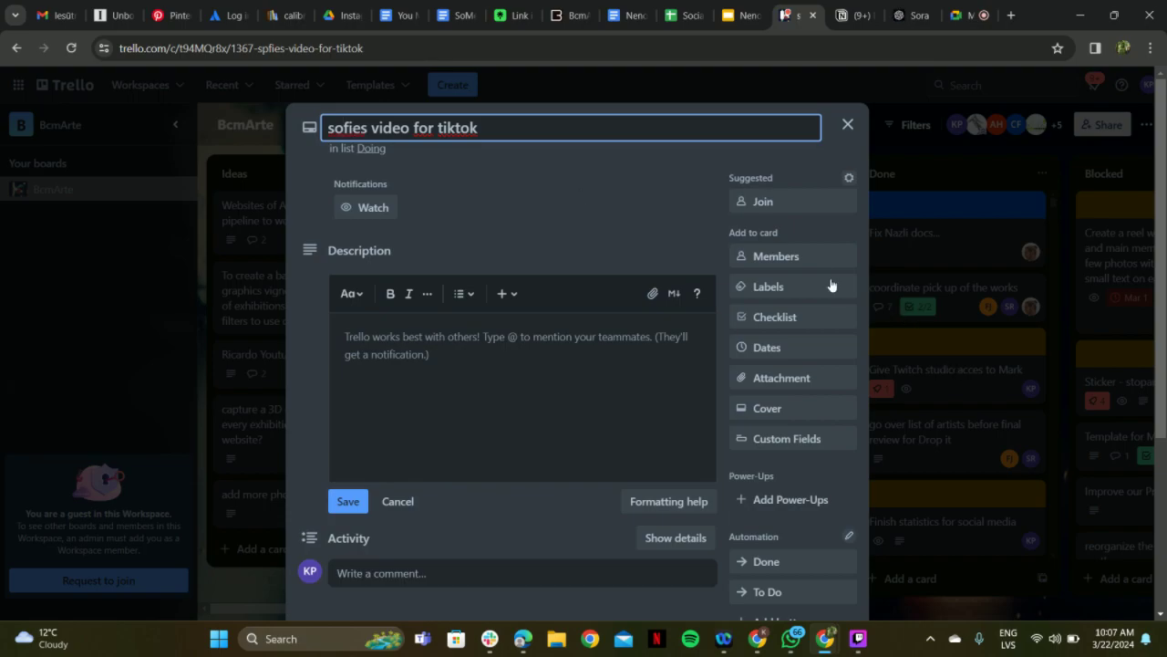
# - Assign board member KP to the card
pyautogui.click(811, 259)
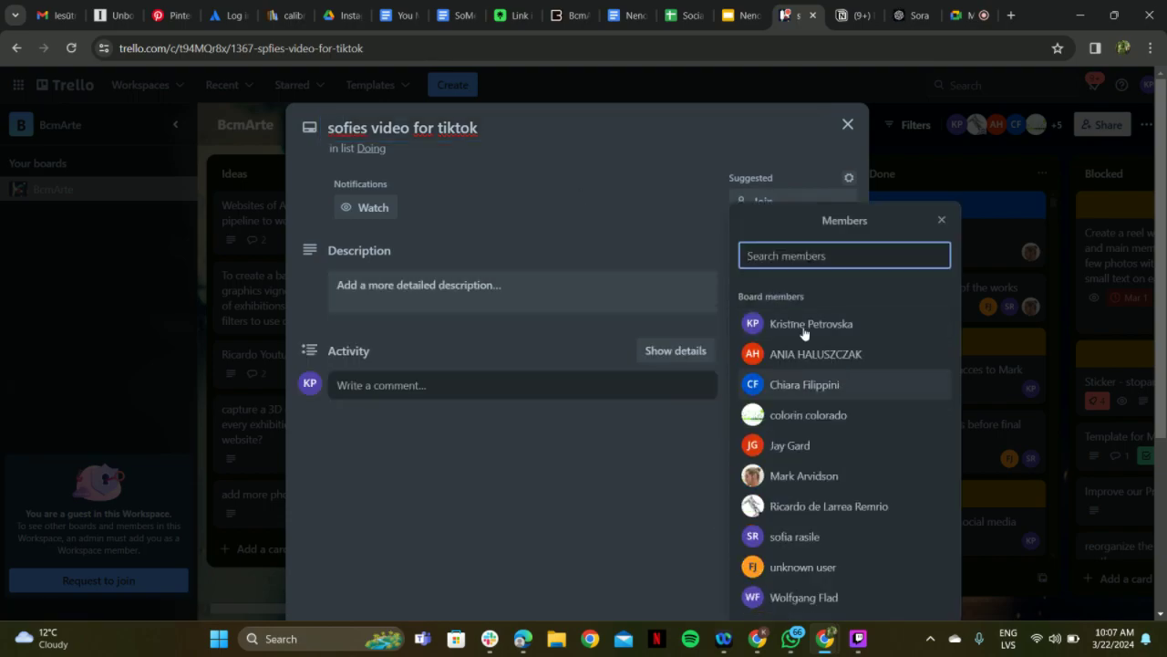
pyautogui.click(804, 328)
pyautogui.click(666, 491)
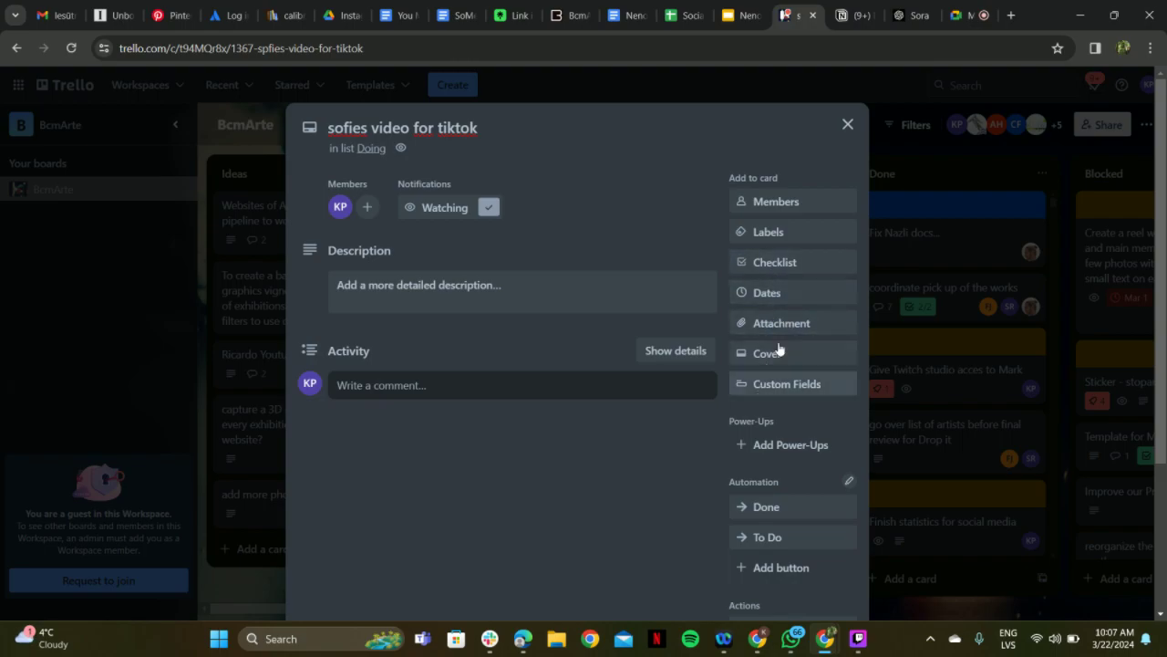
# - Give the card a yellow cover, skipping the checklist, and close the card
pyautogui.click(781, 270)
pyautogui.click(941, 300)
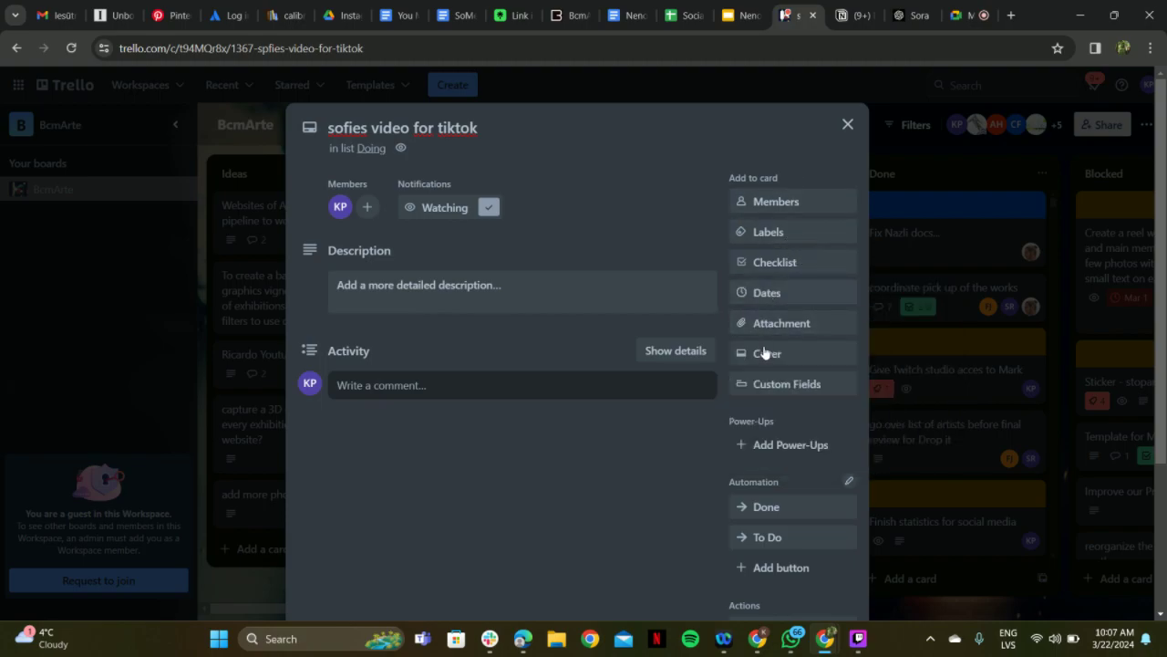
pyautogui.click(777, 355)
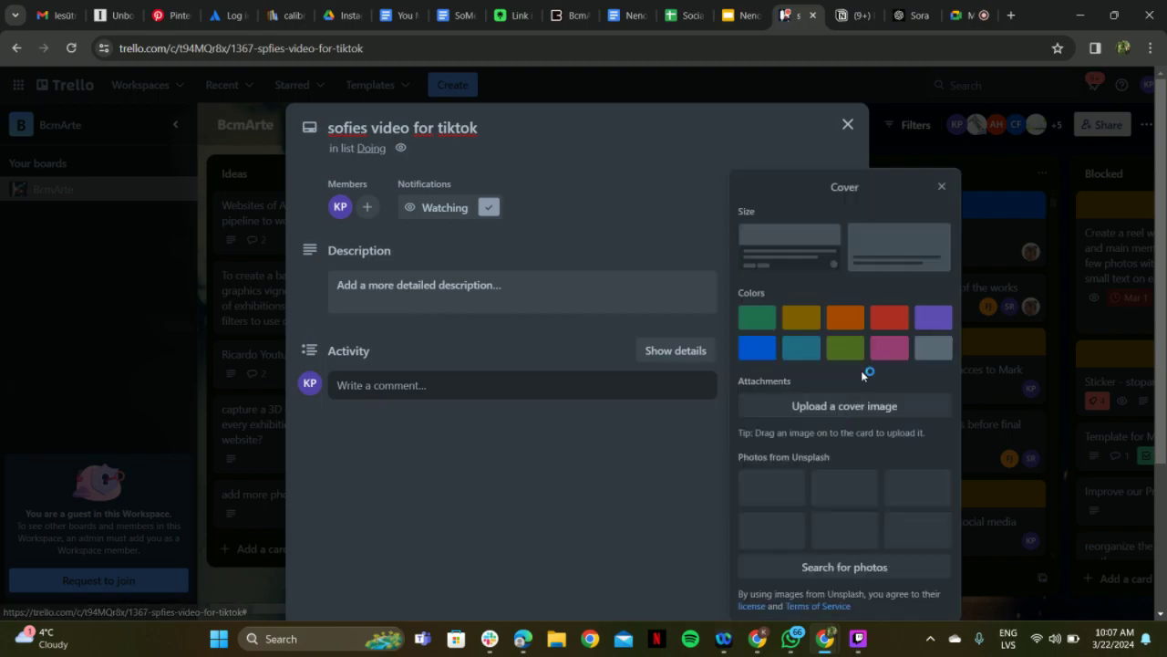
pyautogui.click(801, 316)
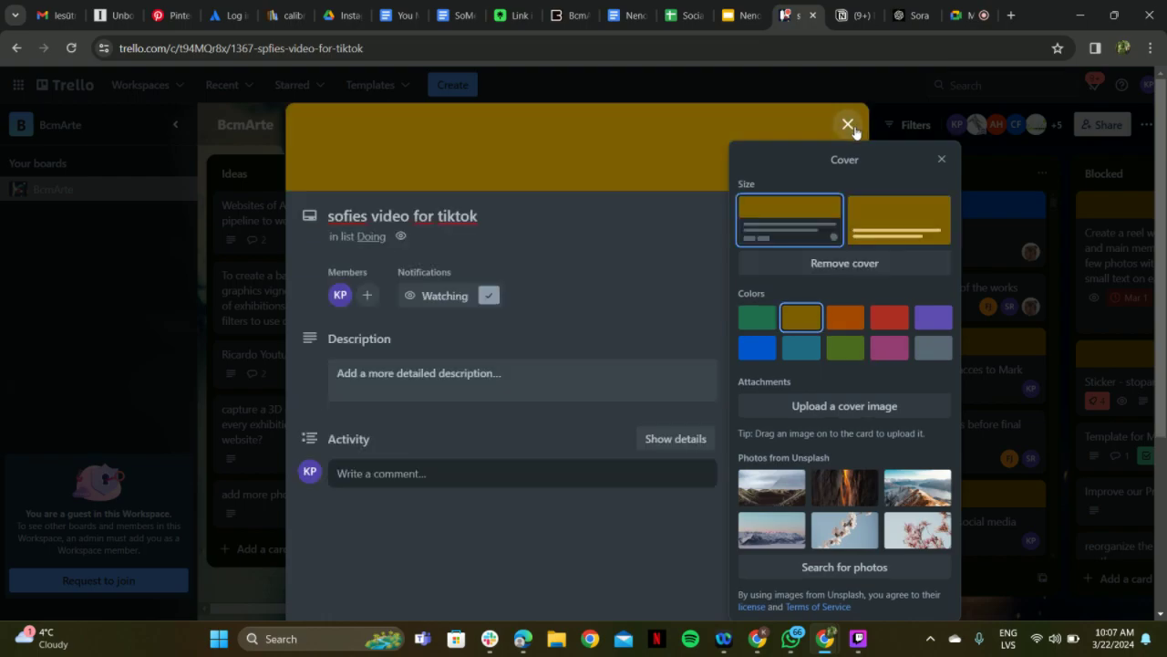
pyautogui.click(847, 124)
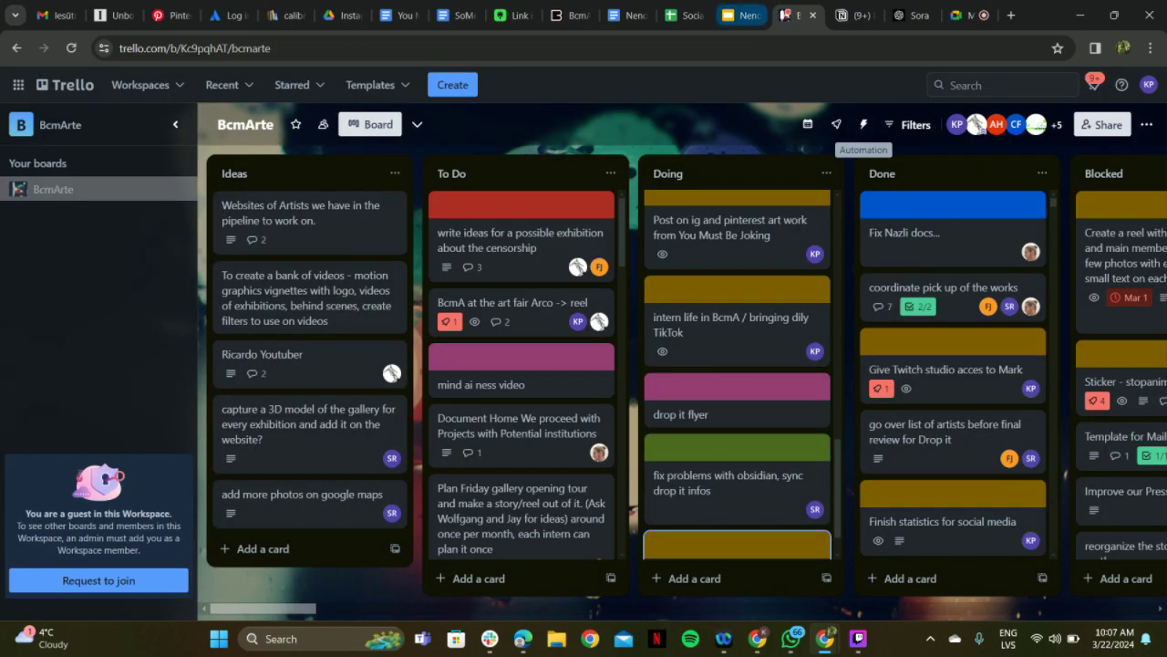
# - Switch back to the Google Meet call showing the teammate's shared BcmArte board
pyautogui.click(959, 15)
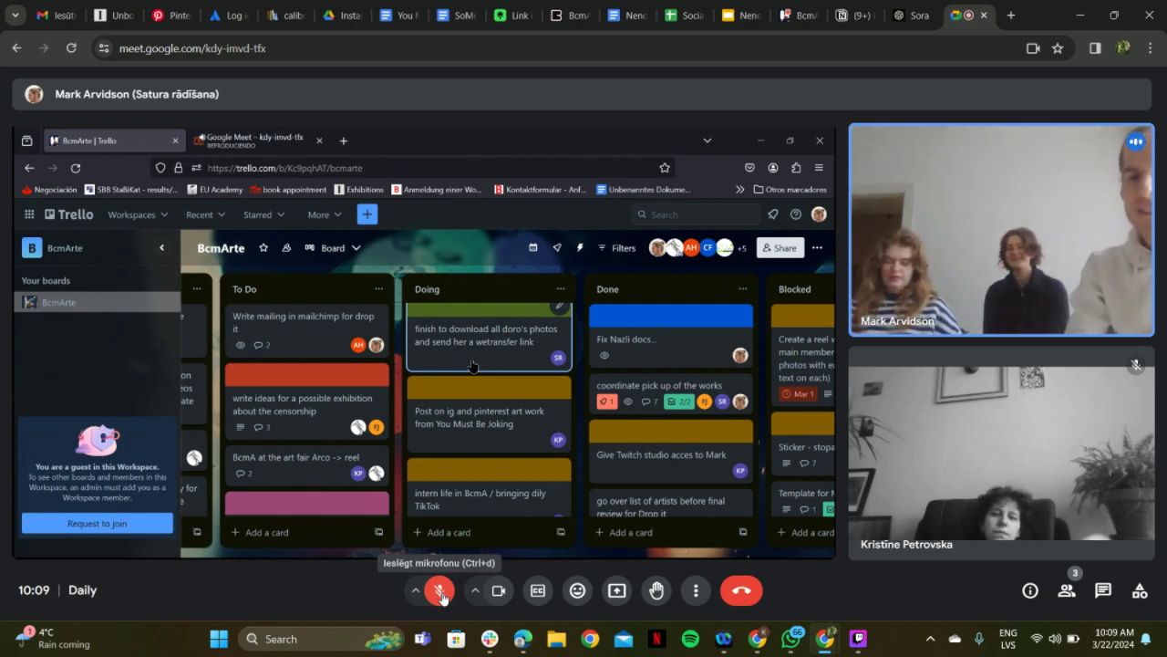
# - Unmute the Google Meet microphone to talk with the team
pyautogui.click(441, 595)
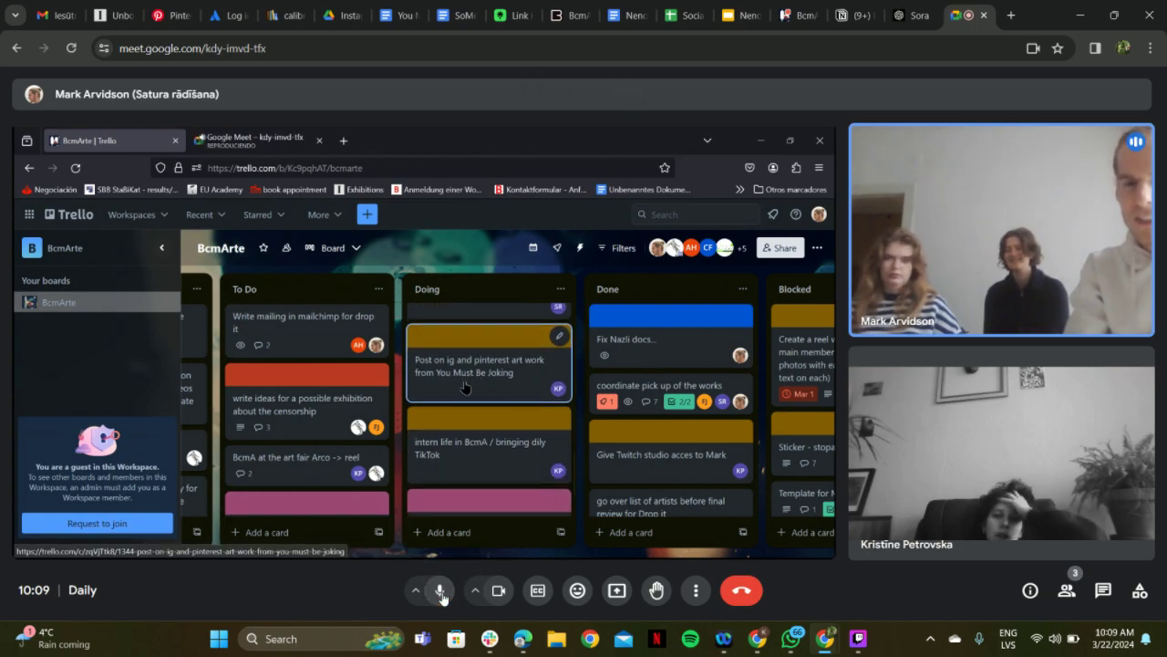